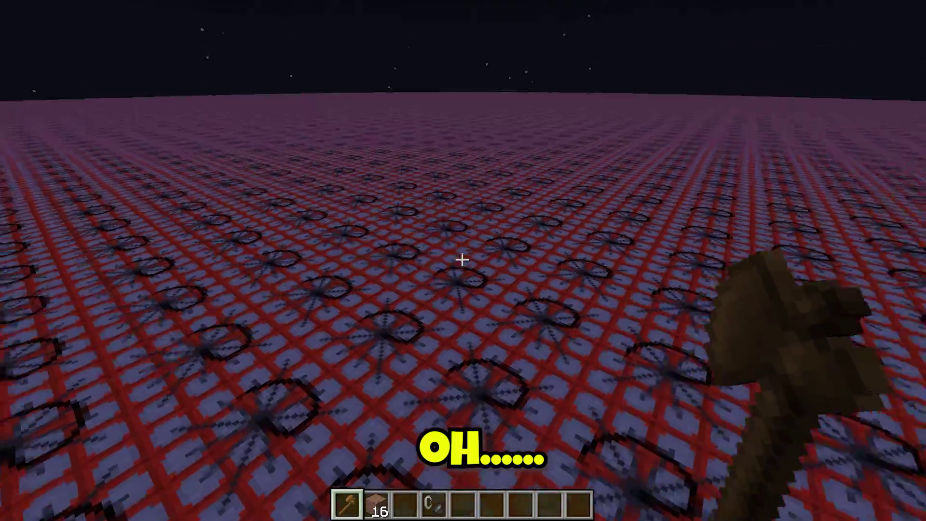
Switch the Minecraft camera to the third-person front view with F5.
key("F5")
key("F5")
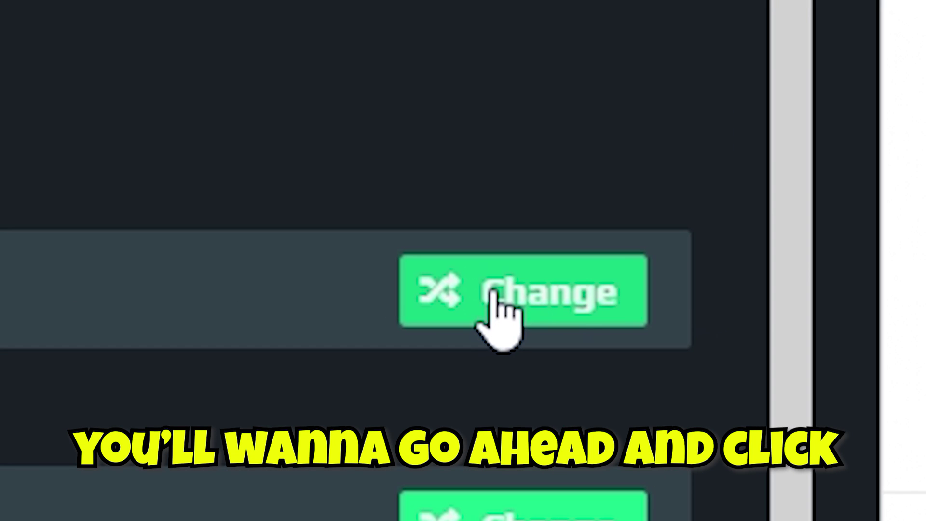
Change the server software to Spigot/Bukkit and install version 1.16.5.
left_click(493, 292)
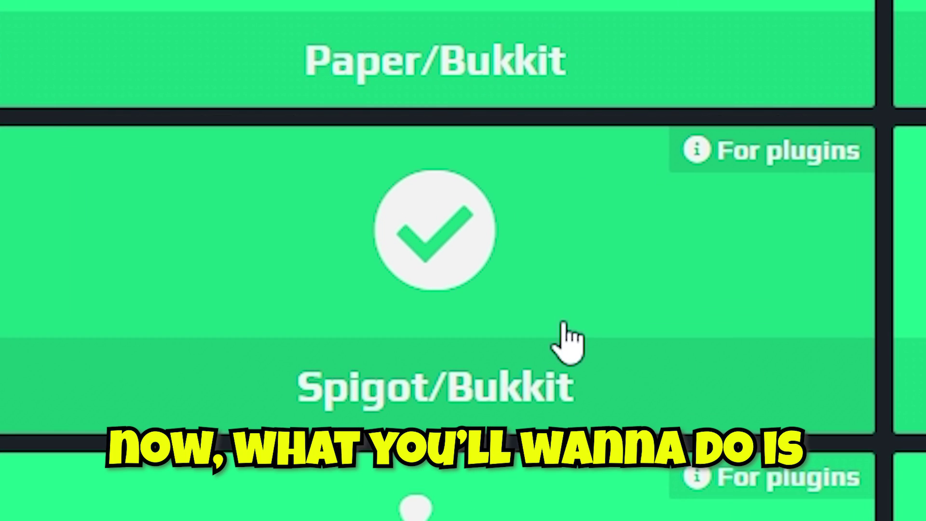
left_click(475, 318)
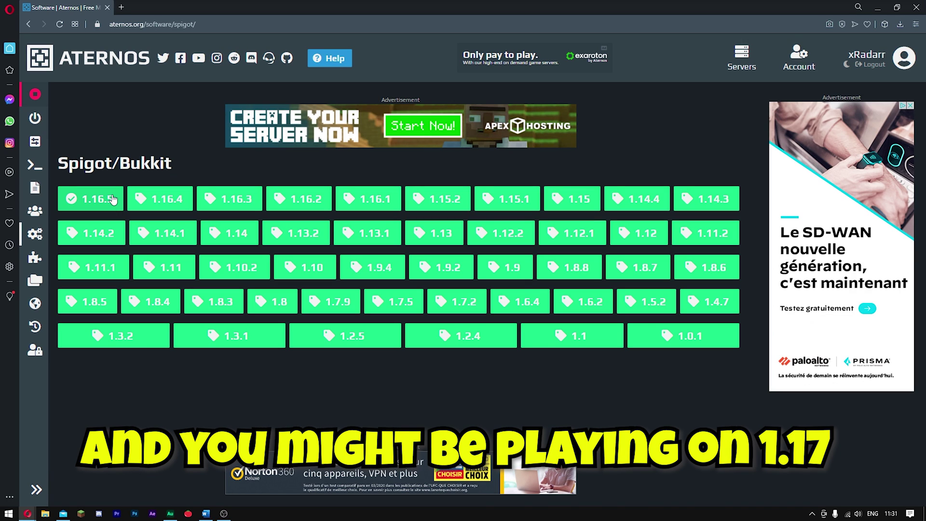
left_click(112, 199)
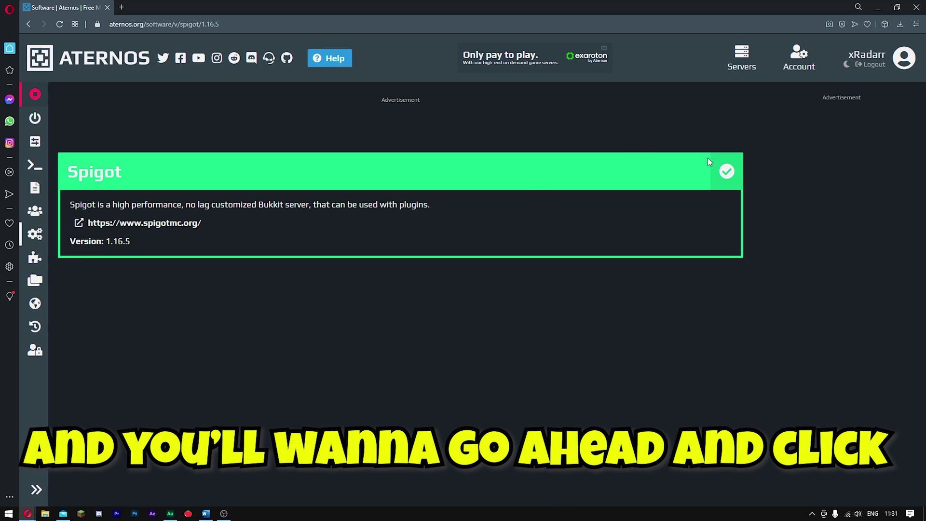
left_click(726, 169)
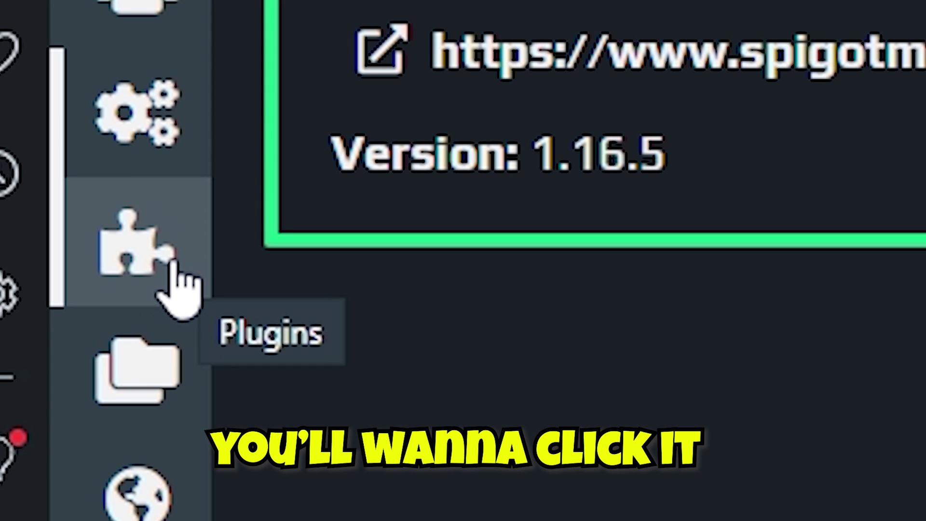
Install the WorldEdit for Bukkit plugin, version 7.2.4, from the Plugins page.
left_click(175, 264)
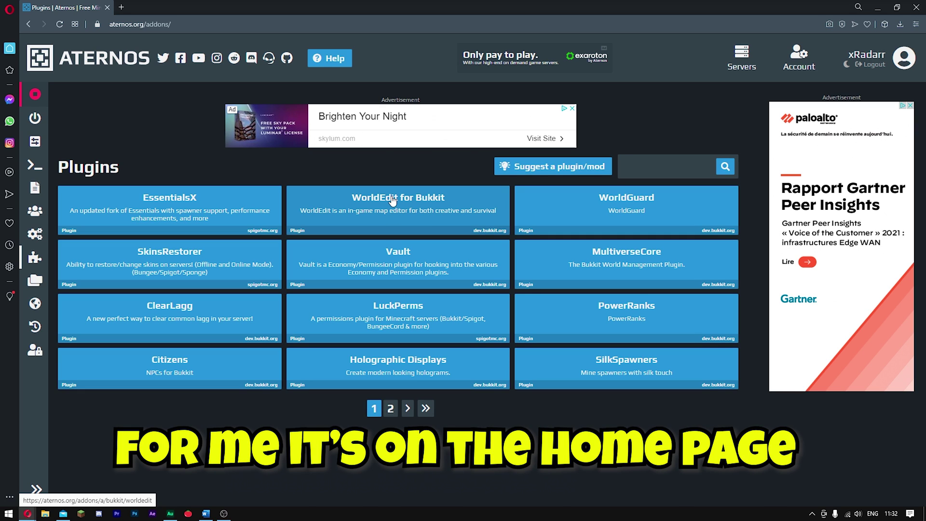
left_click(346, 209)
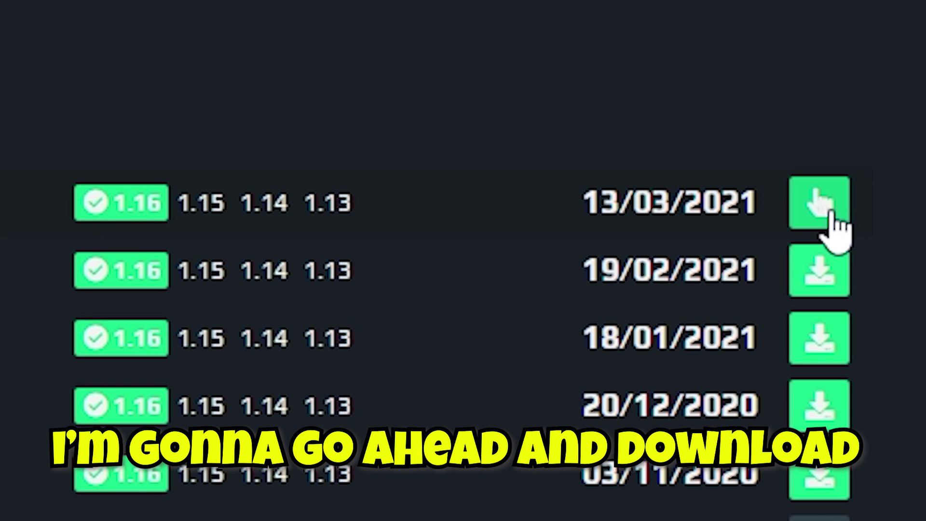
left_click(830, 217)
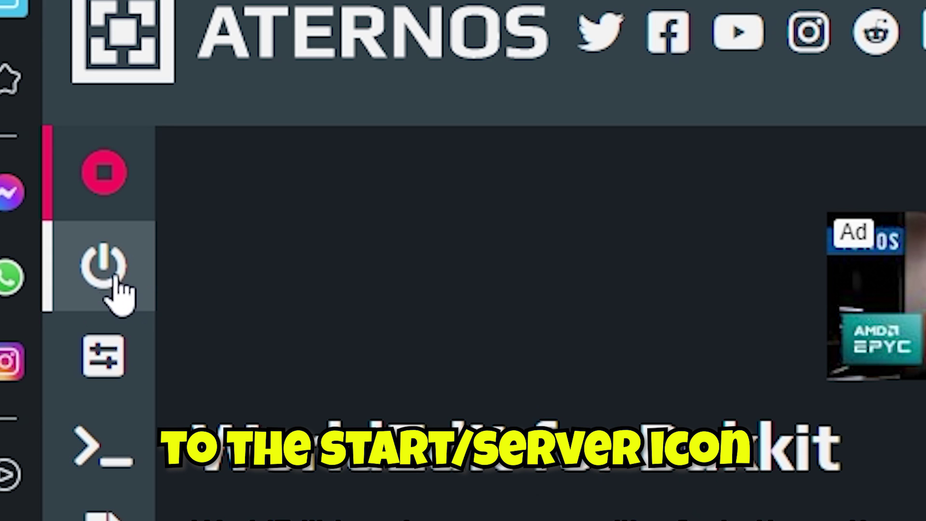
Copy the server address from the Aternos Server page.
left_click(115, 282)
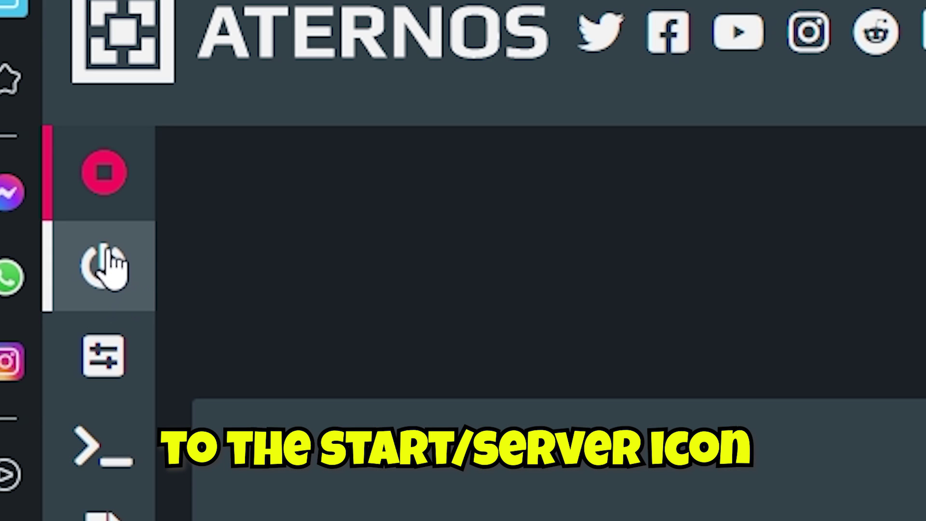
mouse_move(695, 255)
left_mouse_down()
mouse_move(361, 221)
mouse_move(219, 227)
left_mouse_up()
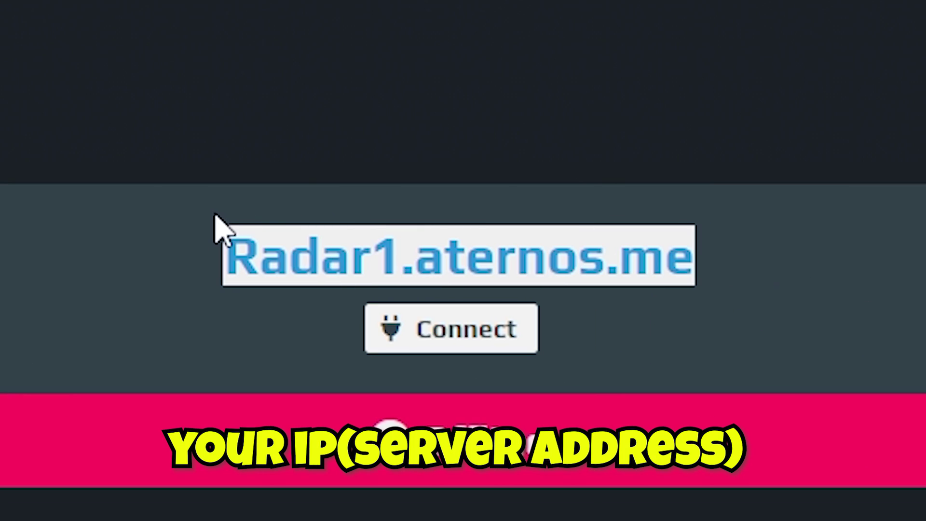
right_click(276, 243)
left_click(388, 383)
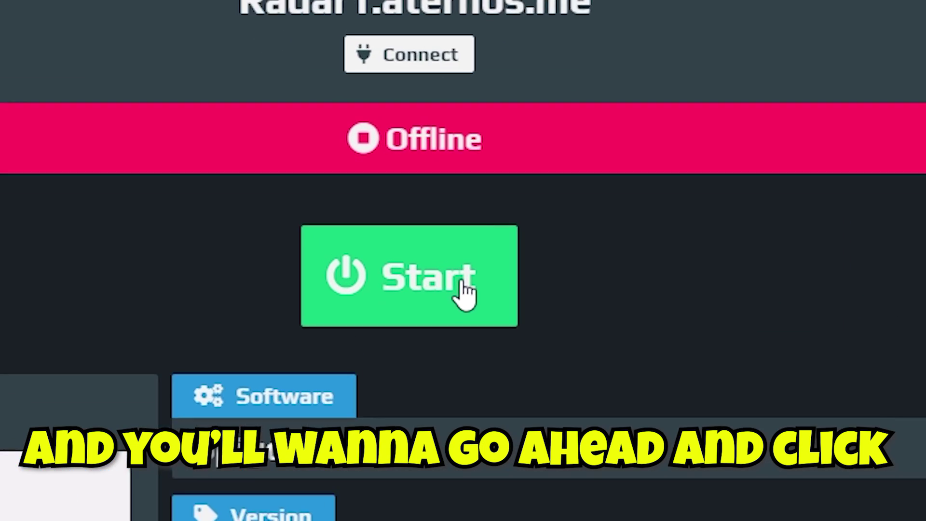
Start the server, accept the EULA and dismiss the notification prompt.
left_click(414, 271)
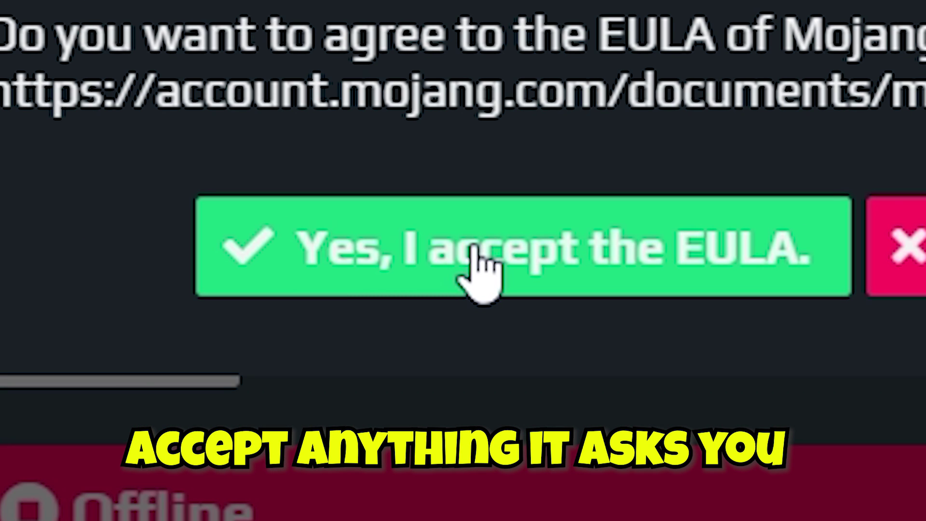
left_click(473, 247)
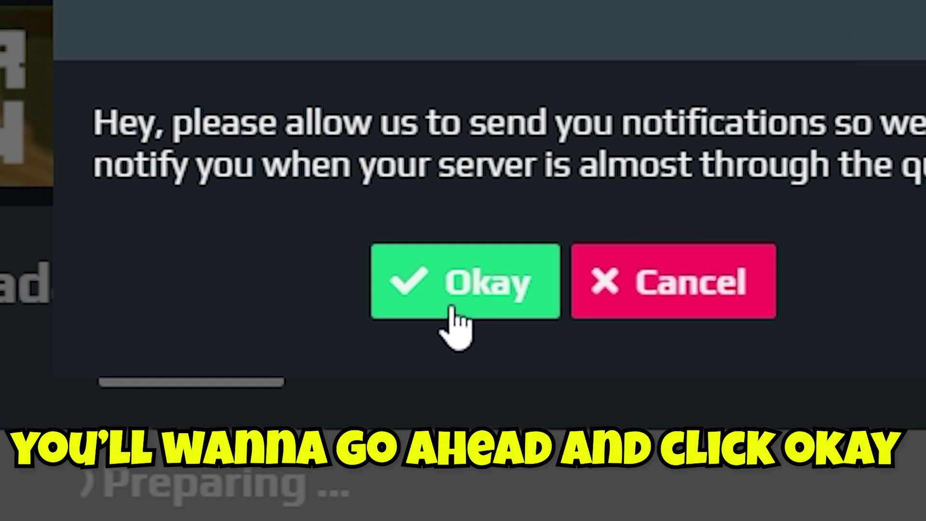
left_click(458, 174)
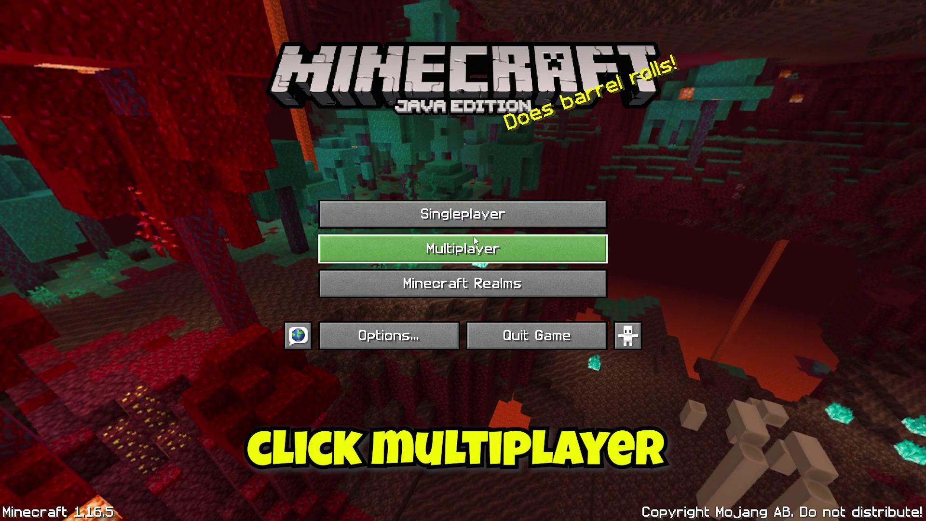
Add a multiplayer server entry with the pasted Aternos address and select it.
left_click(461, 246)
left_click(417, 263)
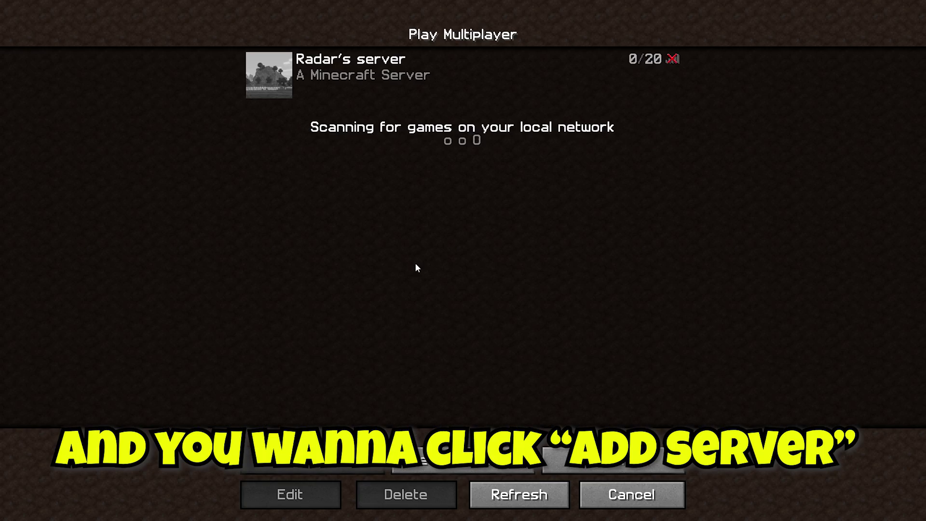
left_click(613, 460)
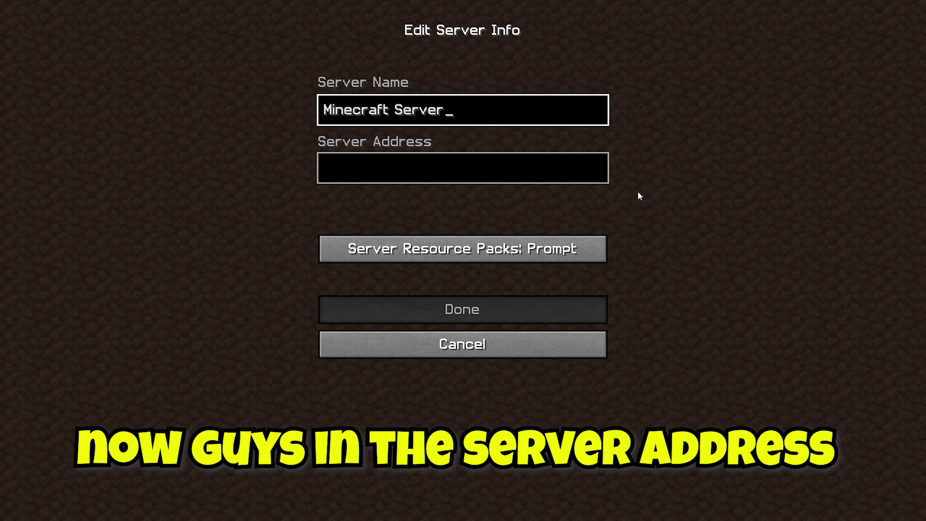
left_click(374, 160)
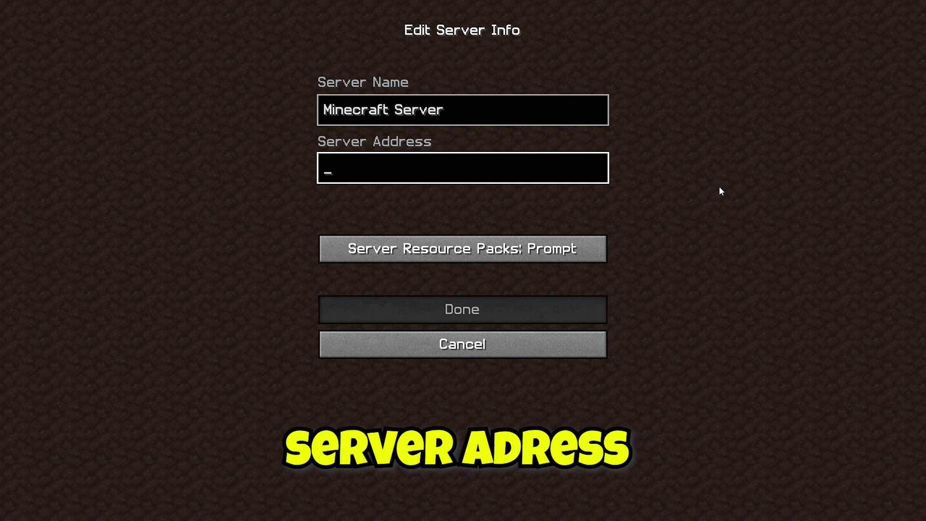
key("ctrl+v")
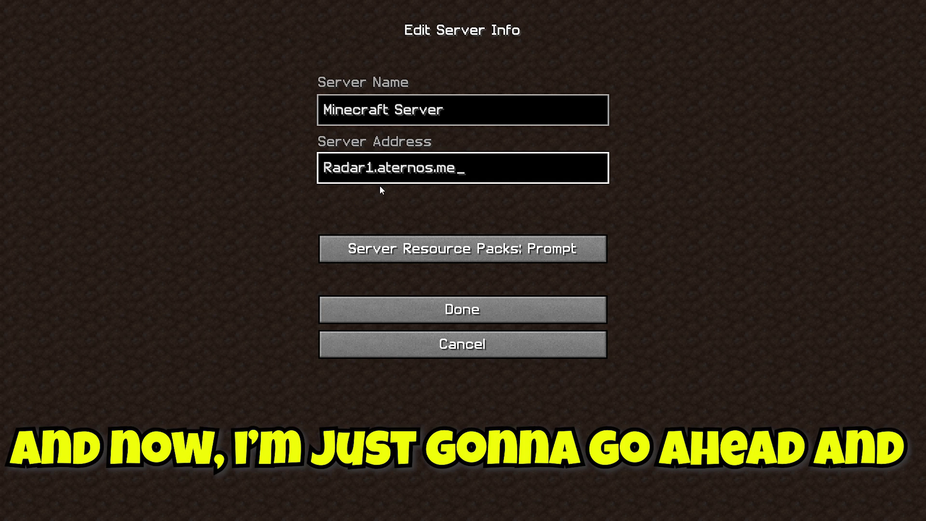
left_click(441, 304)
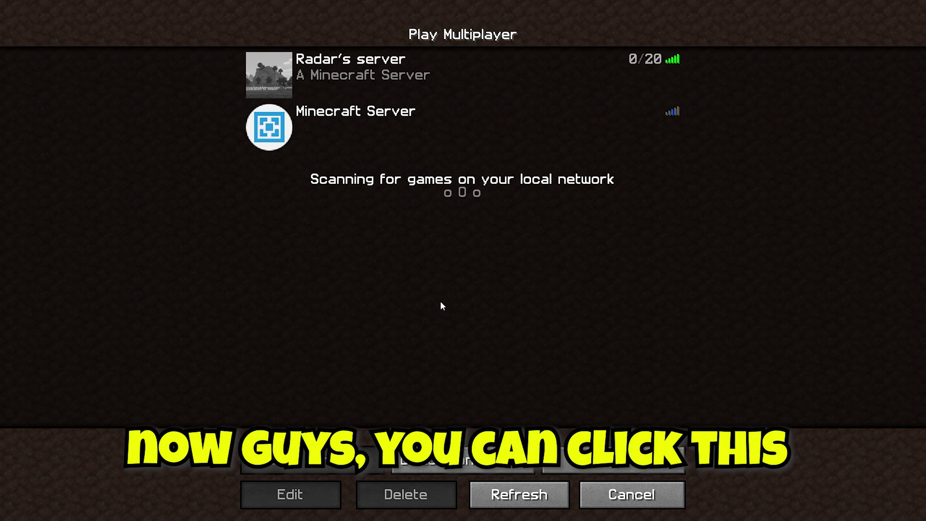
left_click(362, 144)
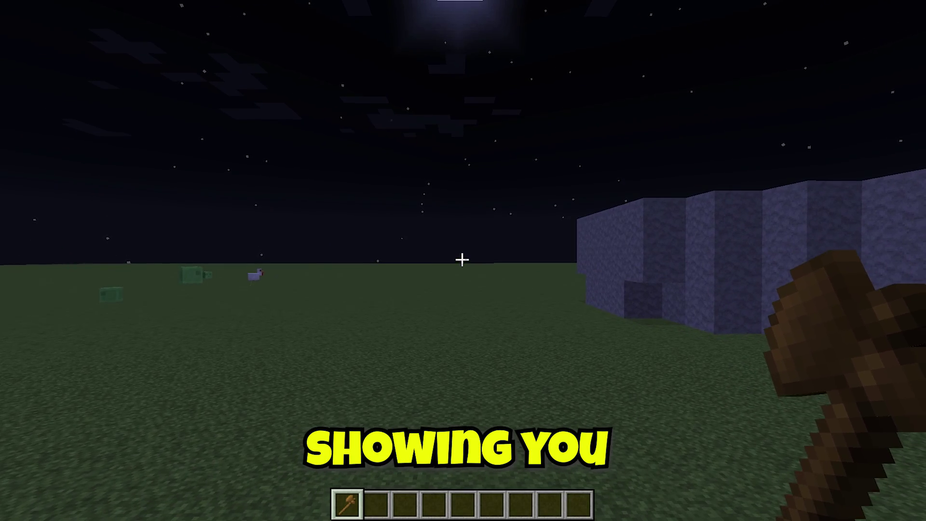
Walk over the stone wall and down onto the grass field.
key("w")
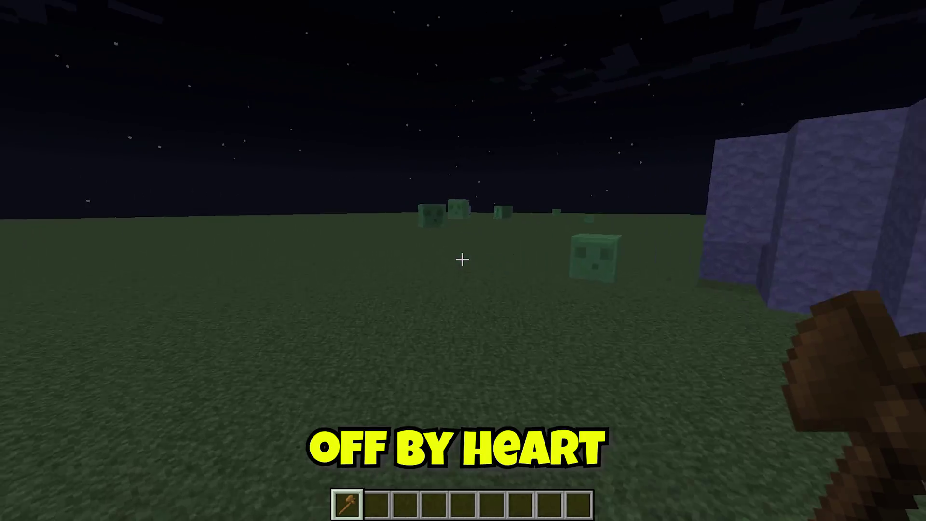
key("w")
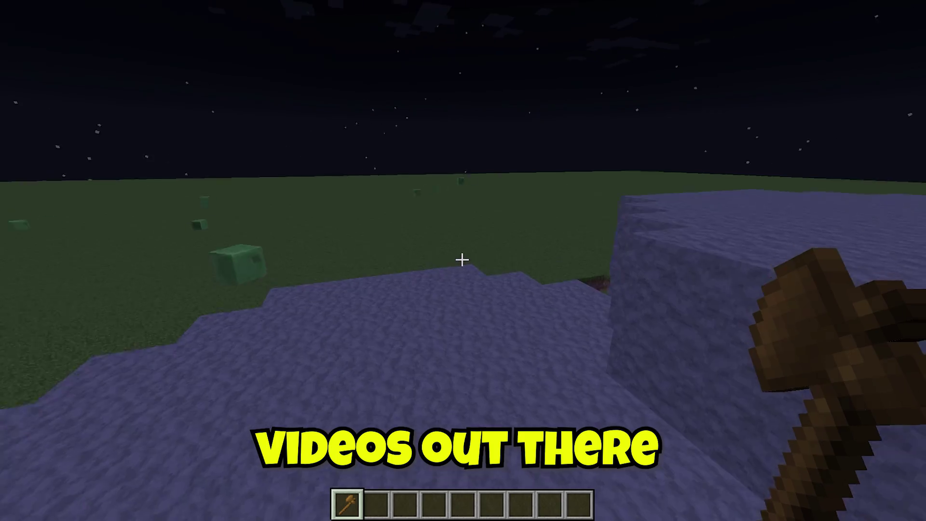
key("w")
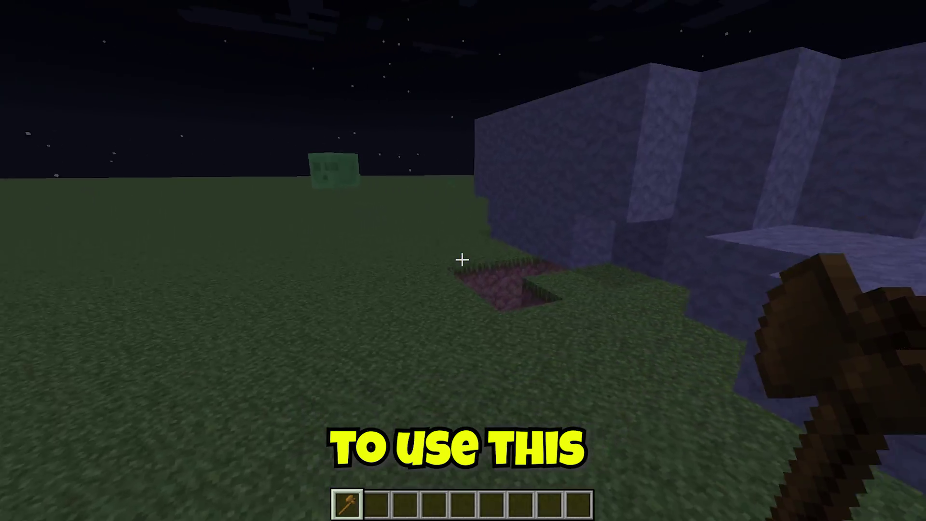
Mark WorldEdit positions (262, 3, -55) and (290, 3, -28) with the wooden axe.
key("2")
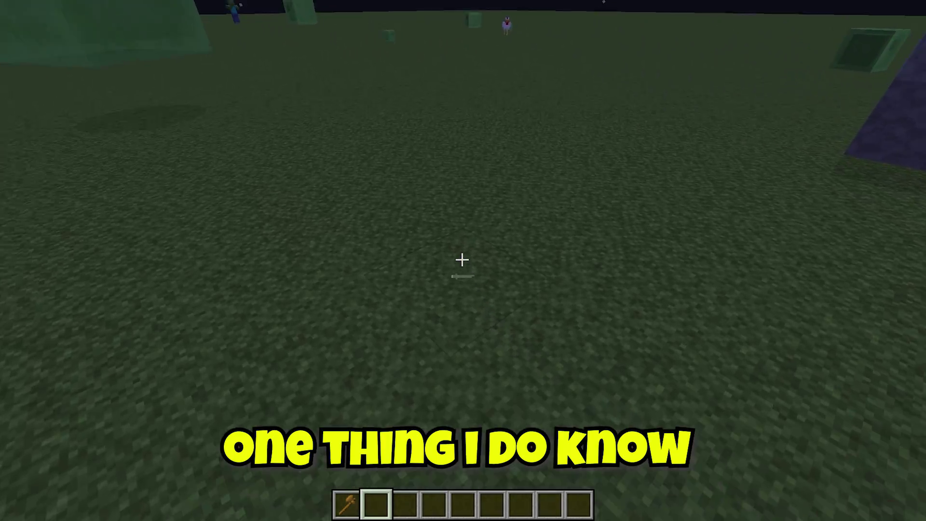
key("1")
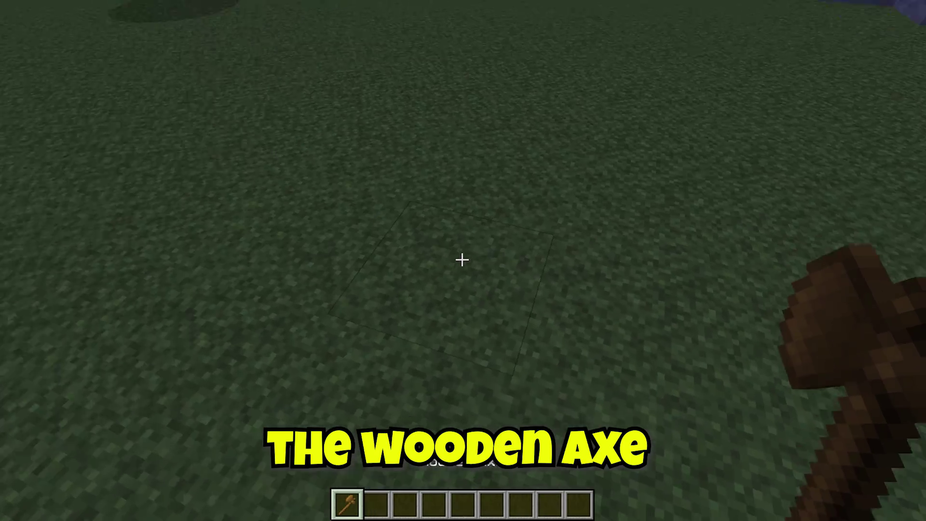
right_click(462, 259)
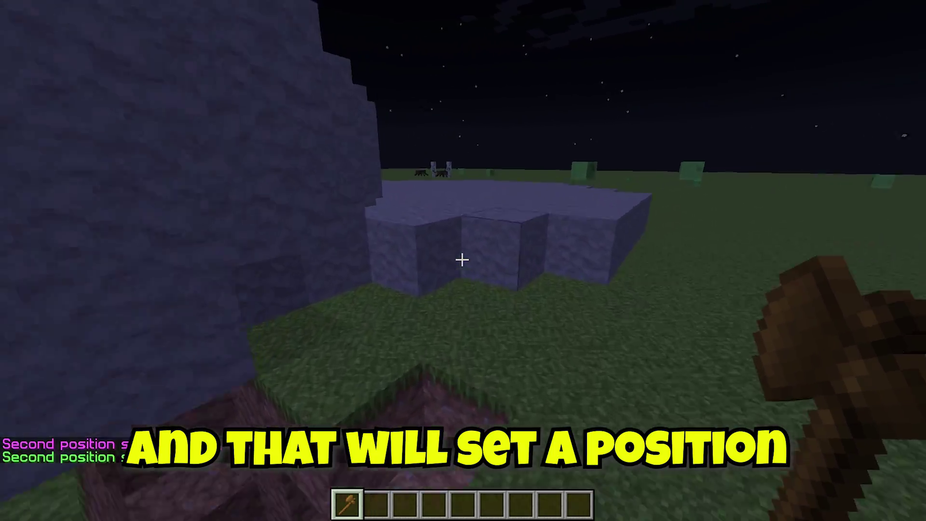
key("w")
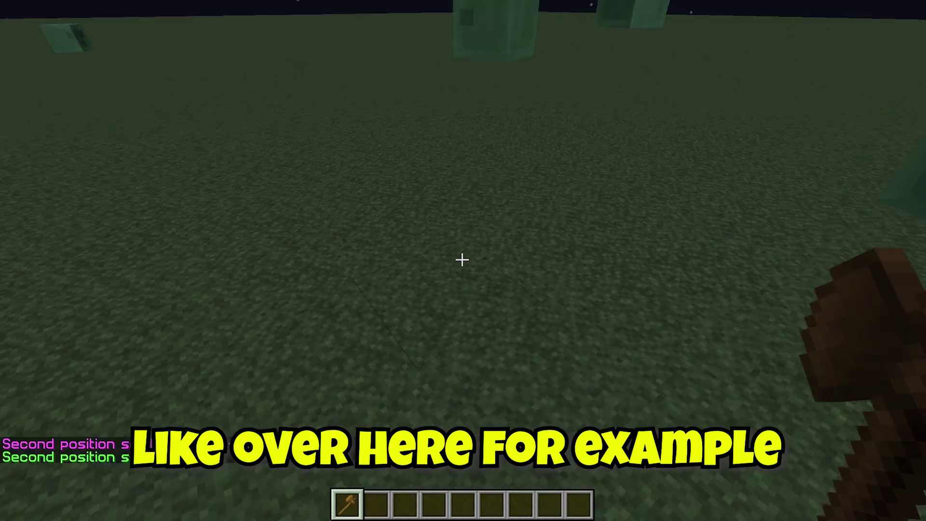
right_click(462, 259)
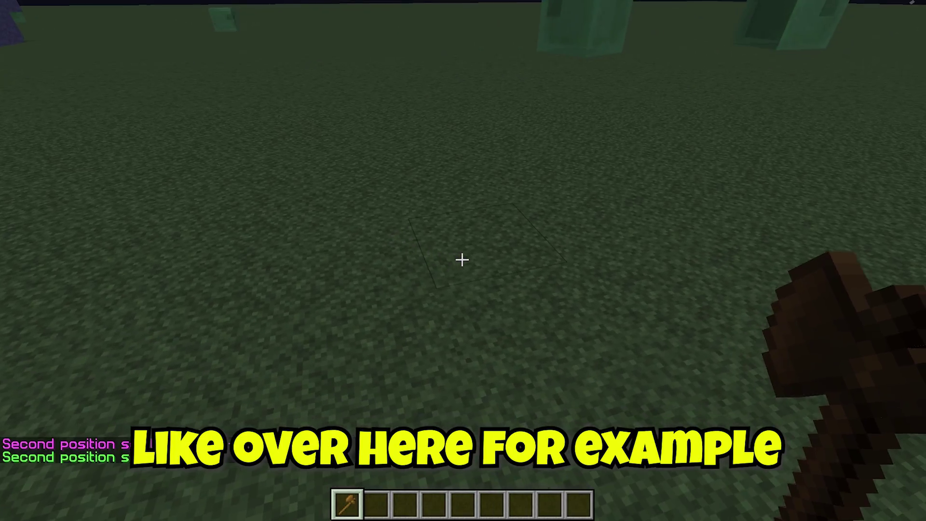
type("//se")
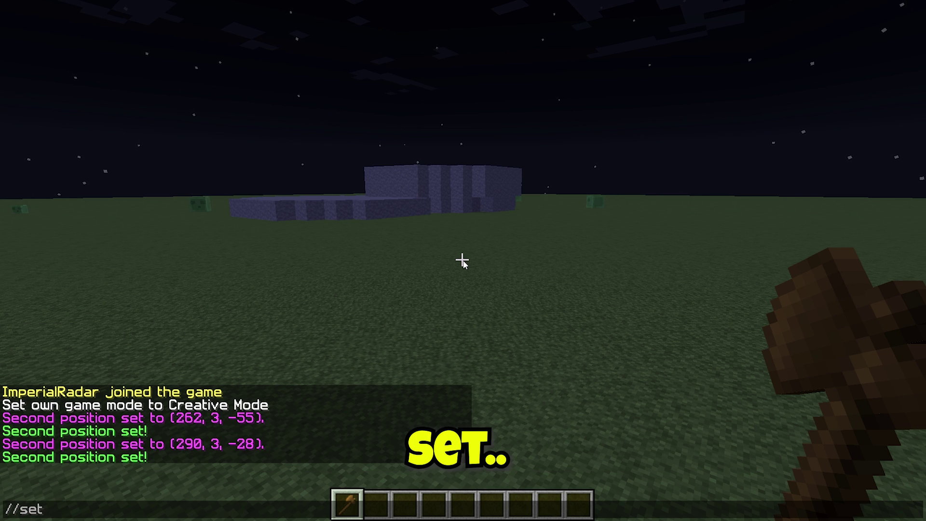
Fill the selection with TNT via //fill tnt 50 50 after //set fails, changing 7852 blocks.
type("tnt ")
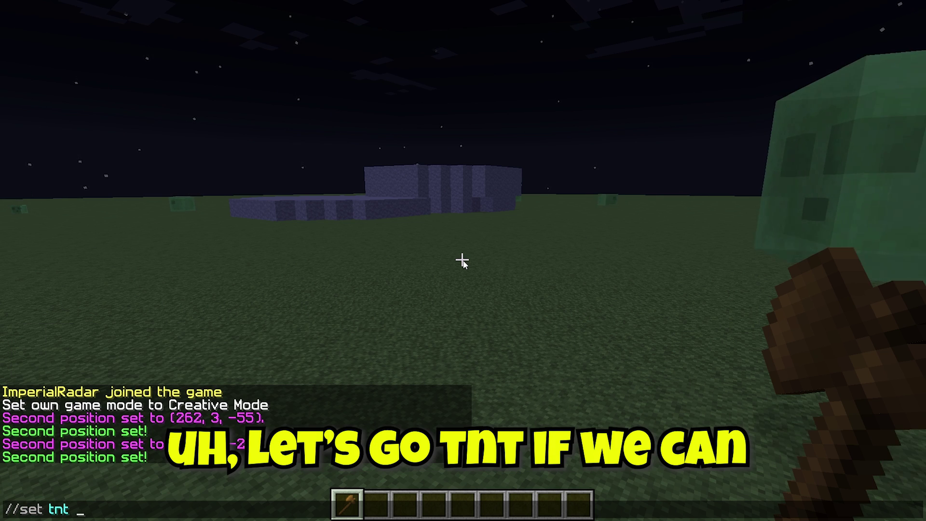
type("50 50")
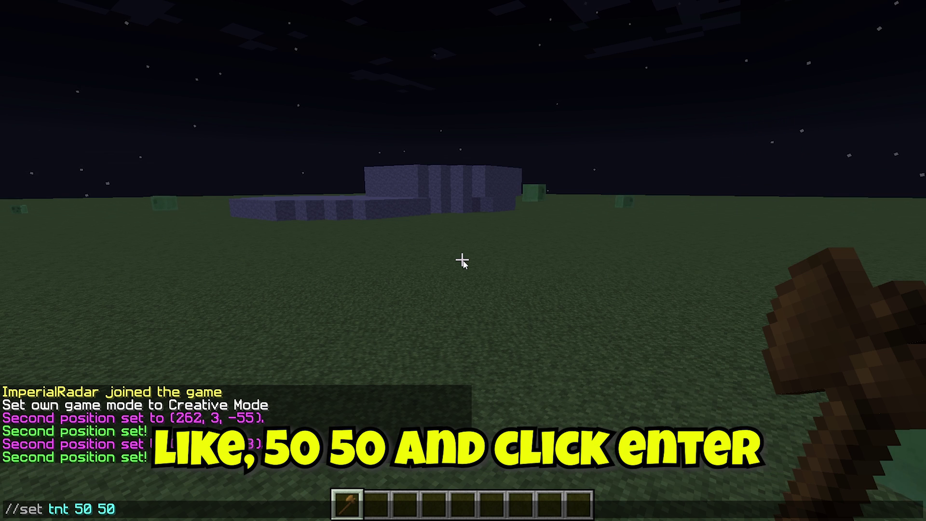
key("Return")
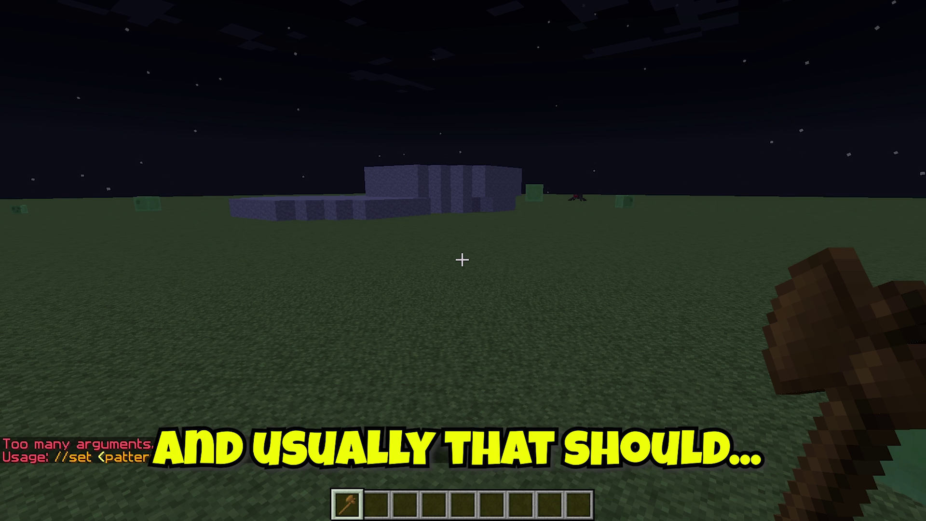
key("t")
key("Up")
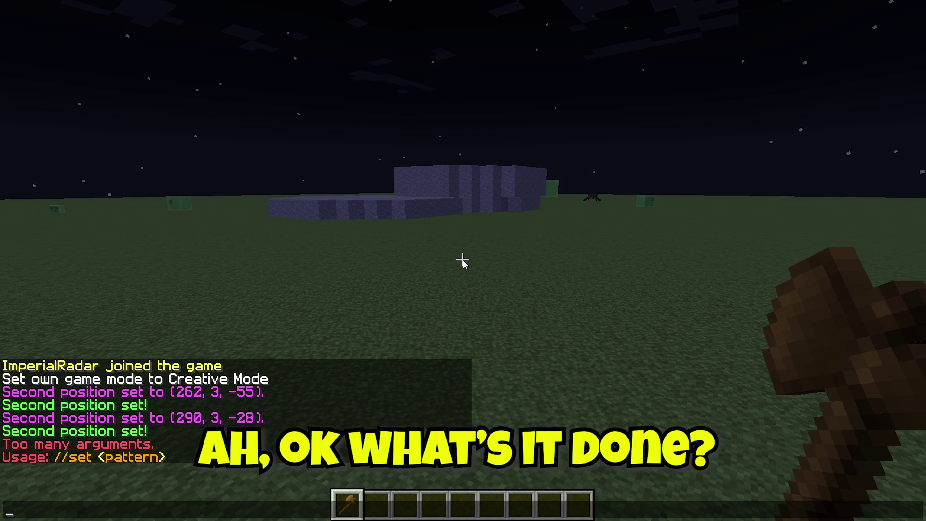
key("Left")
key("Left")
key("Left")
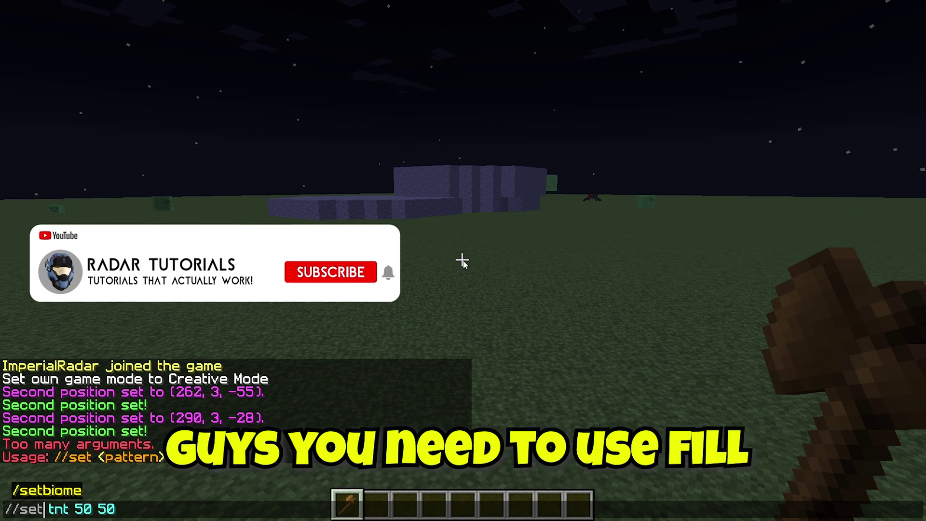
key("BackSpace")
key("BackSpace")
key("BackSpace")
type("fukk")
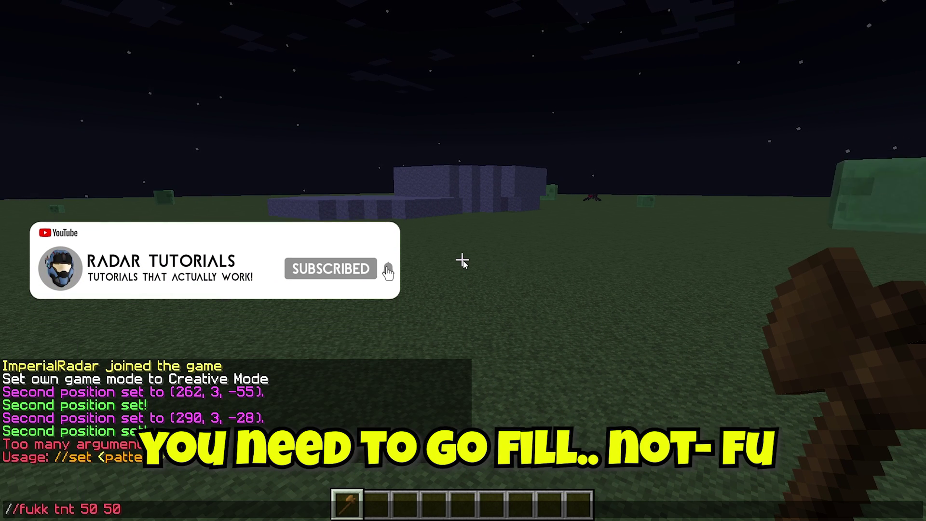
key("BackSpace")
key("BackSpace")
type("i")
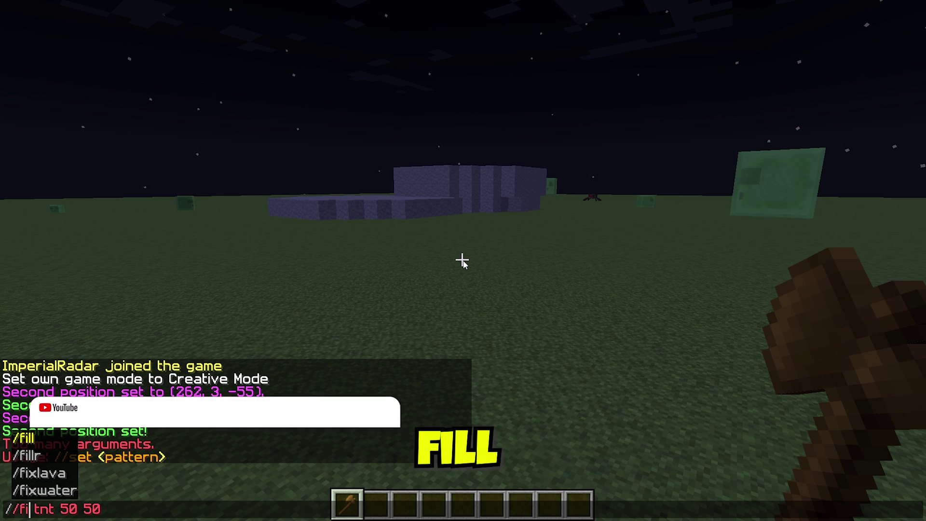
type("ll")
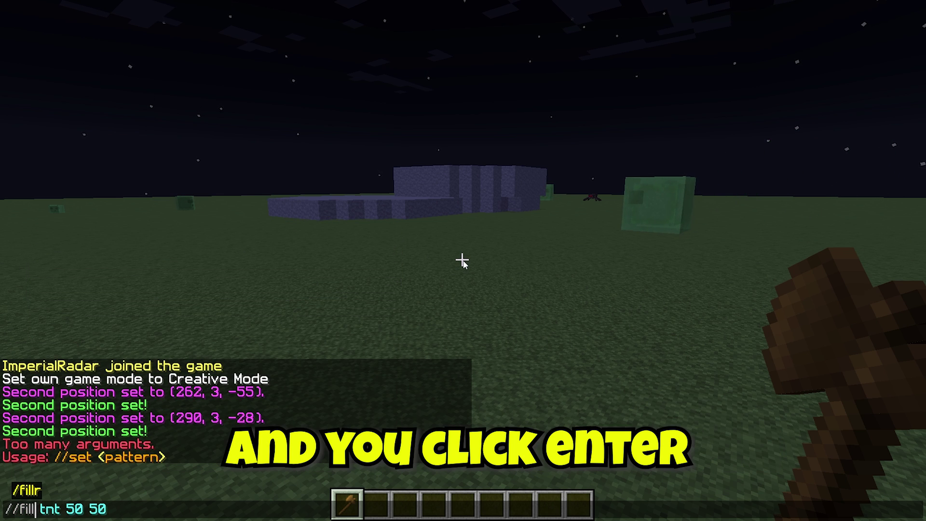
key("Return")
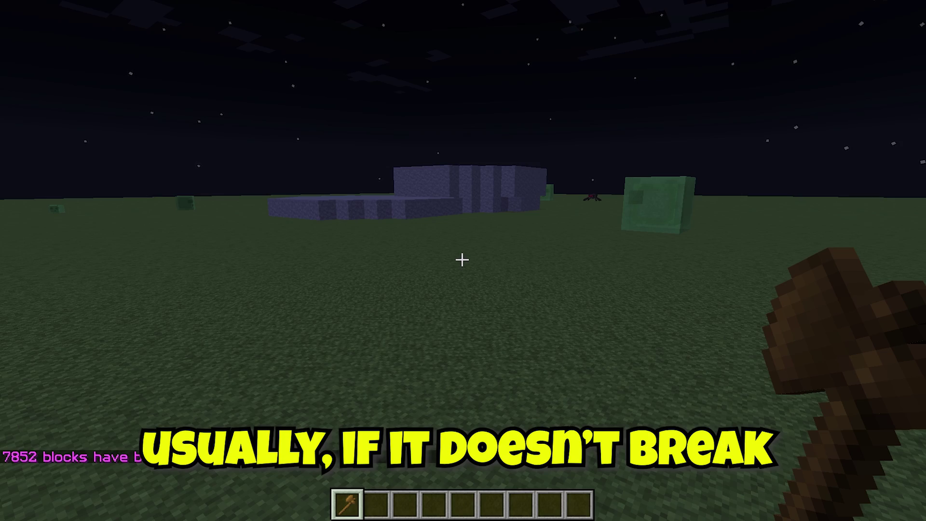